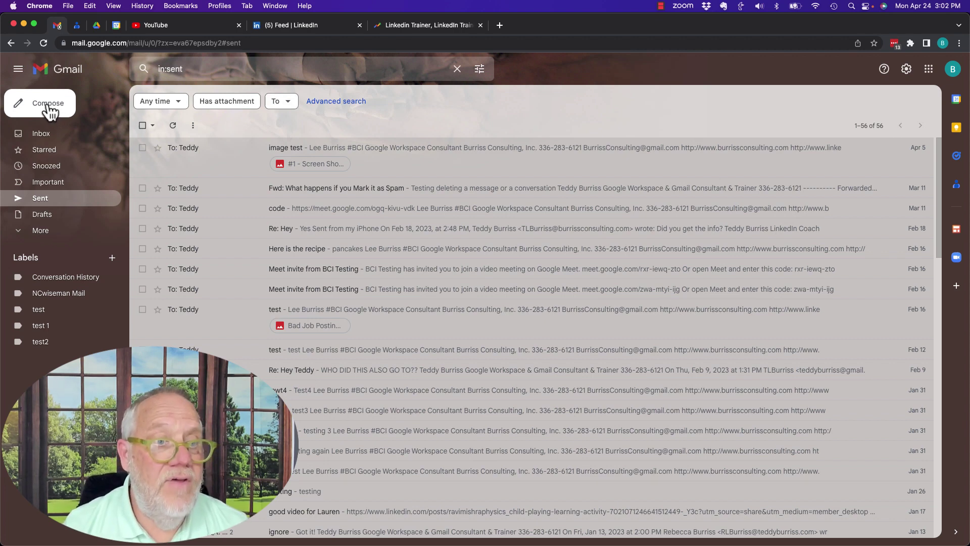
Send a message titled 'test 1' to the contact's undotted Gmail address only, dropping the business-domain recipient
click(24, 107)
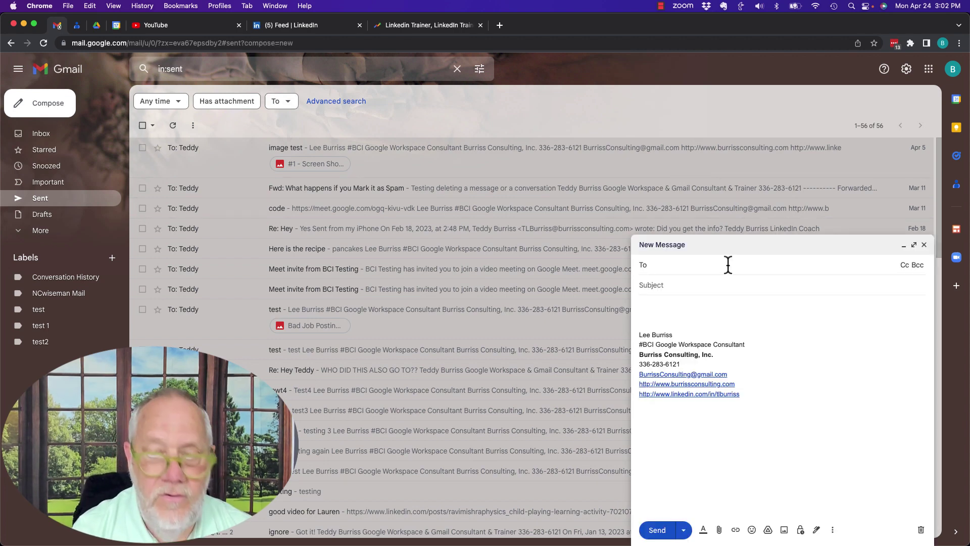
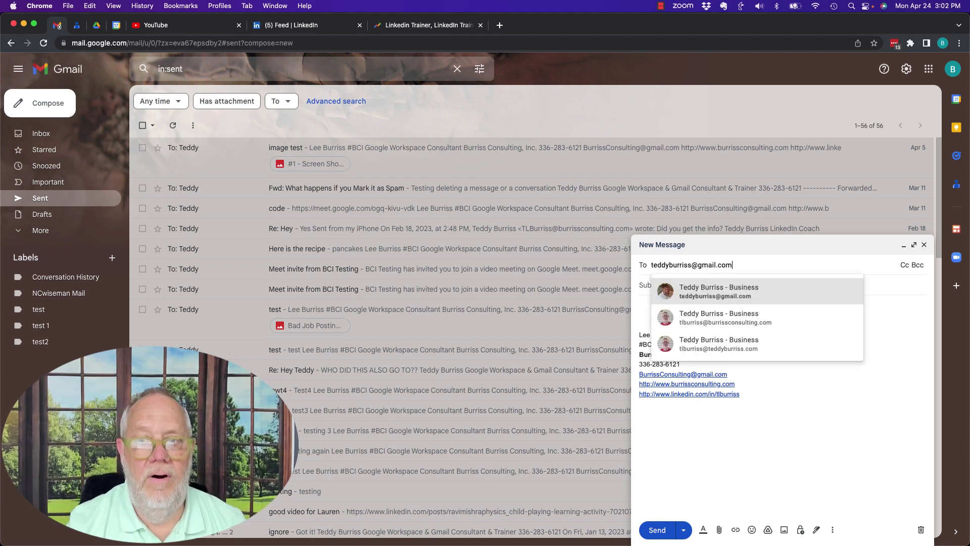
key(Return)
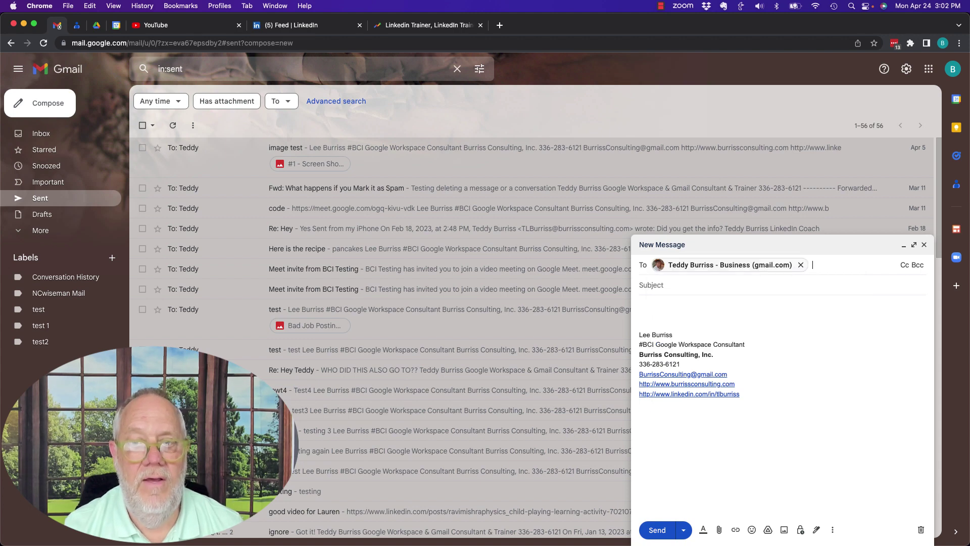
text(tl)
key(Return)
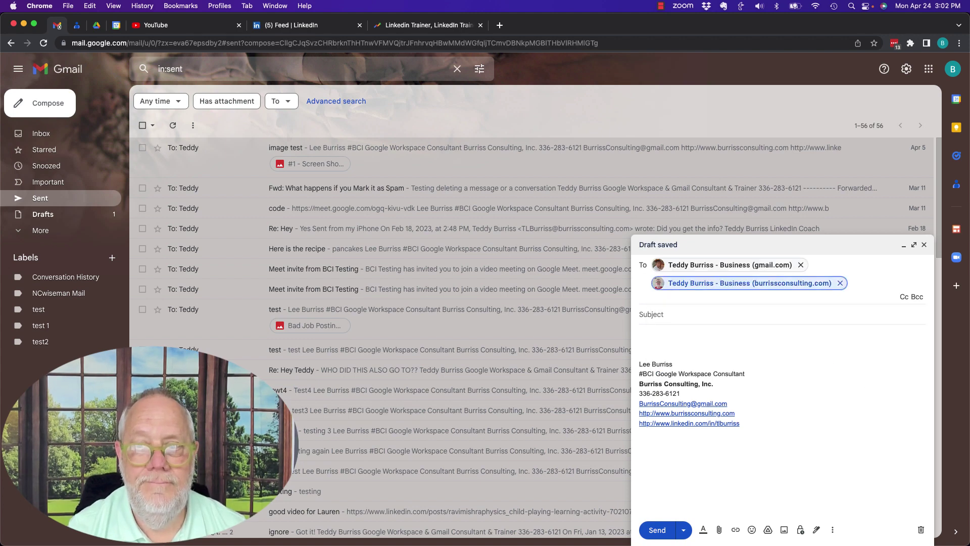
key(BackSpace)
text(te)
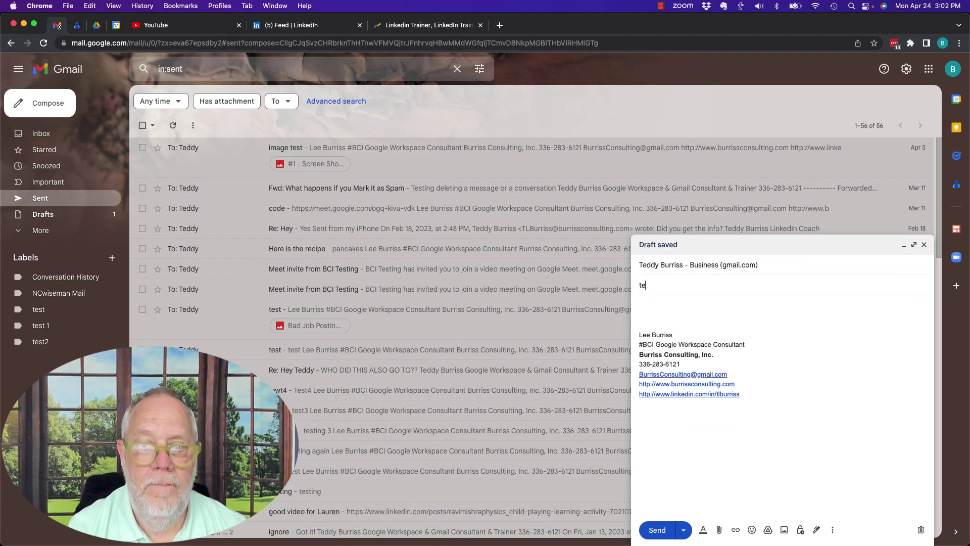
text(st 1)
key(Tab)
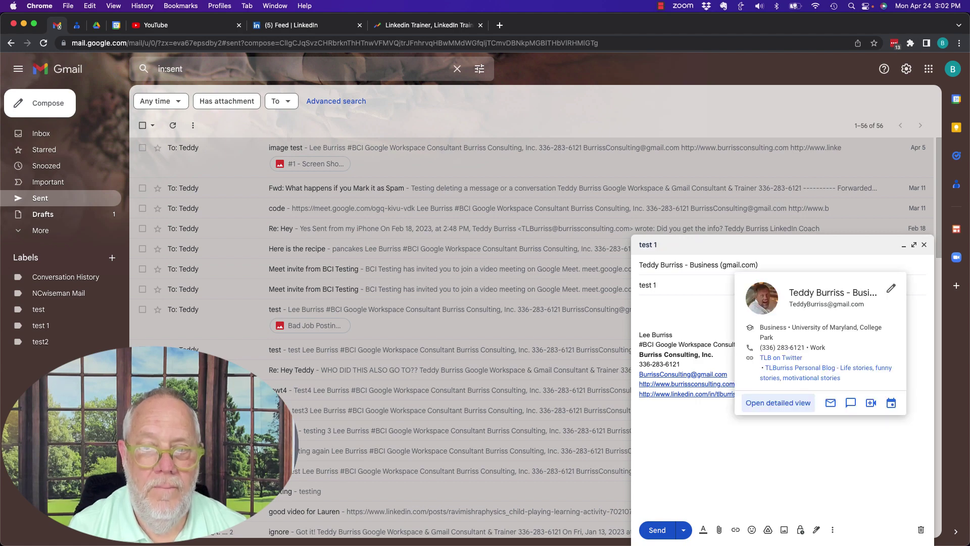
click(657, 529)
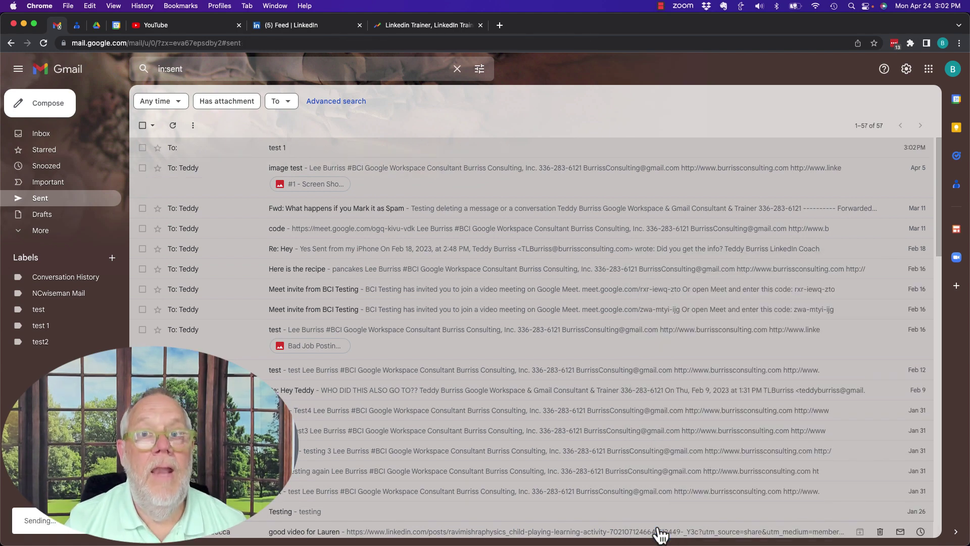
Send a 'test 2' message to the dotted version of the contact's Gmail address
click(48, 103)
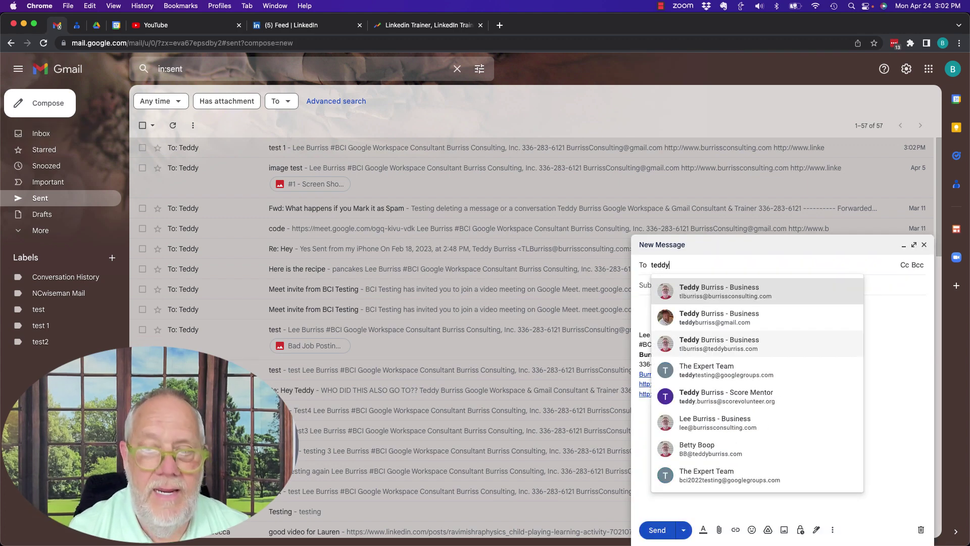
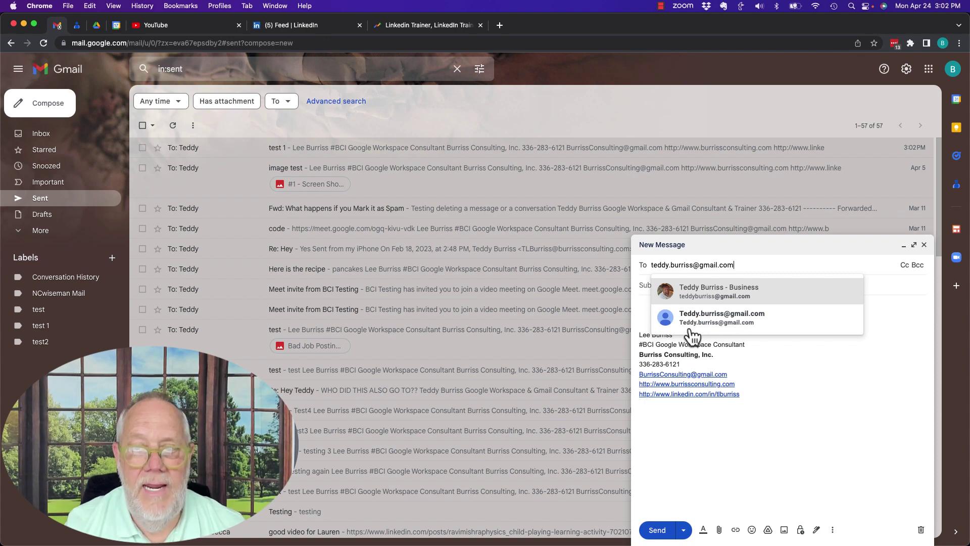
click(688, 319)
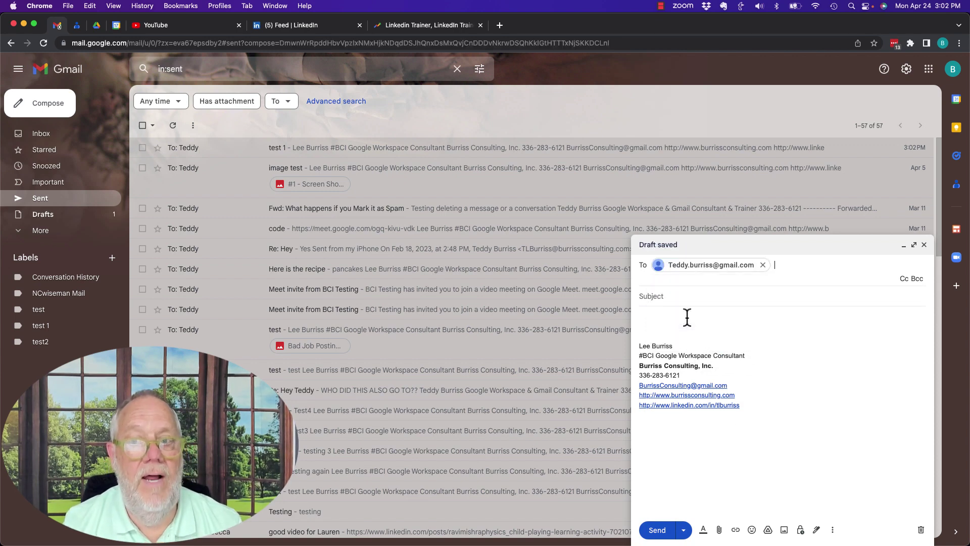
click(663, 298)
text(test 2)
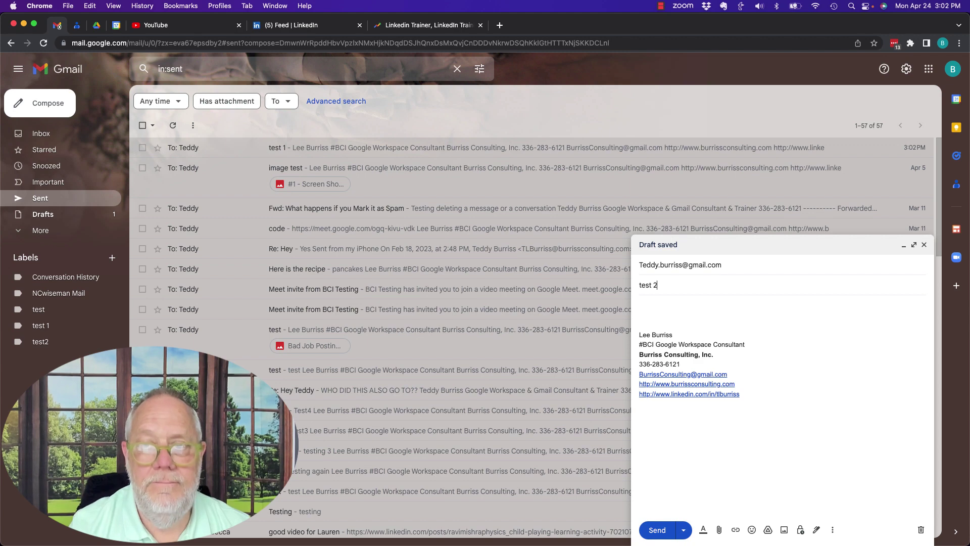
click(660, 528)
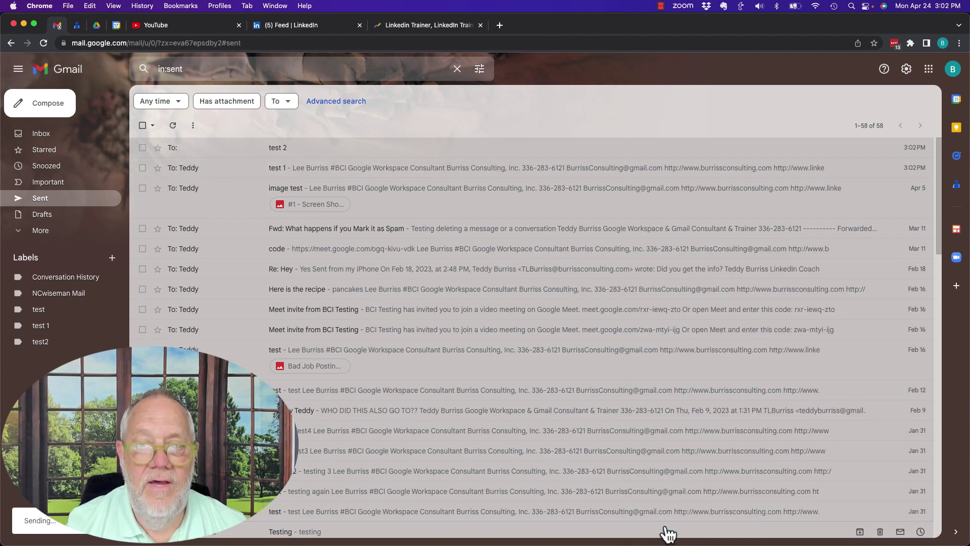
Send a 'test 3' message to the Gmail address with a dot between every letter
click(52, 105)
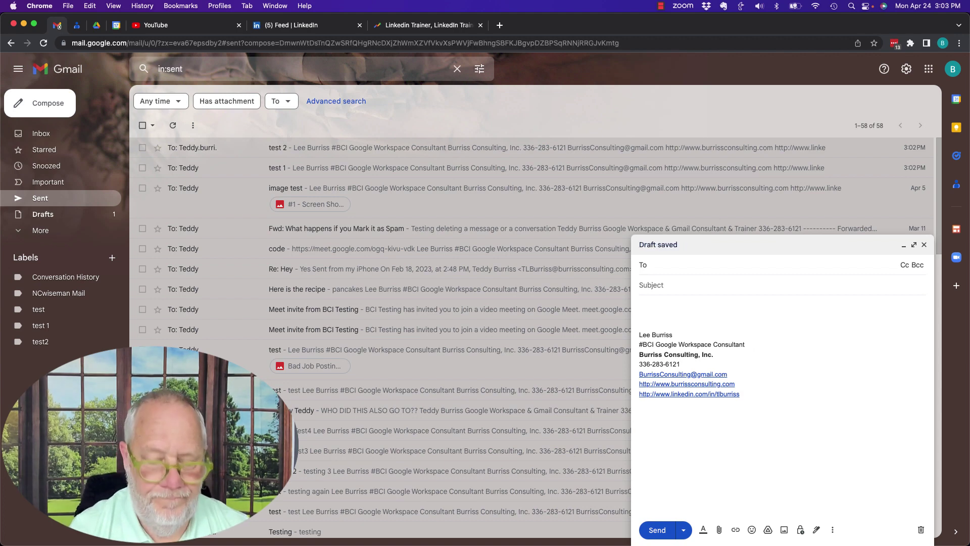
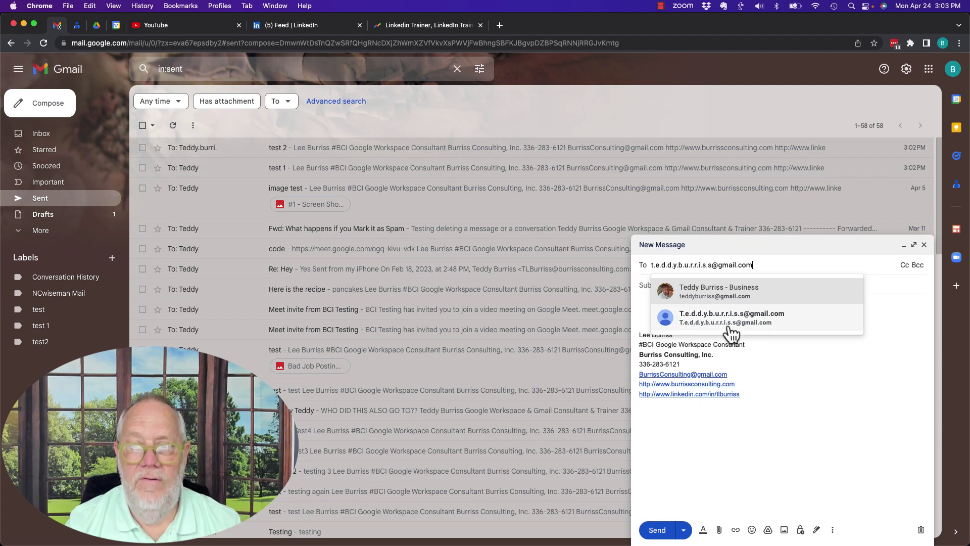
click(696, 324)
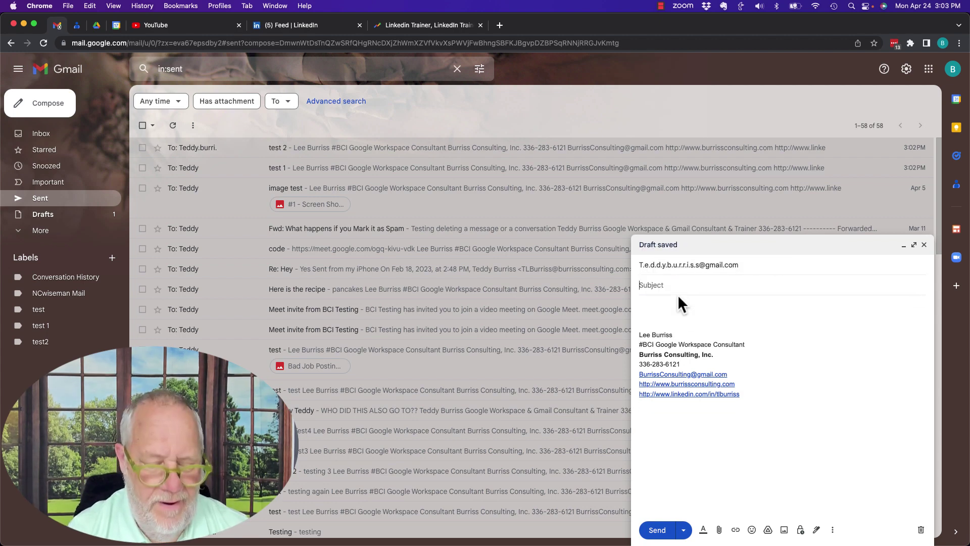
text(test 3)
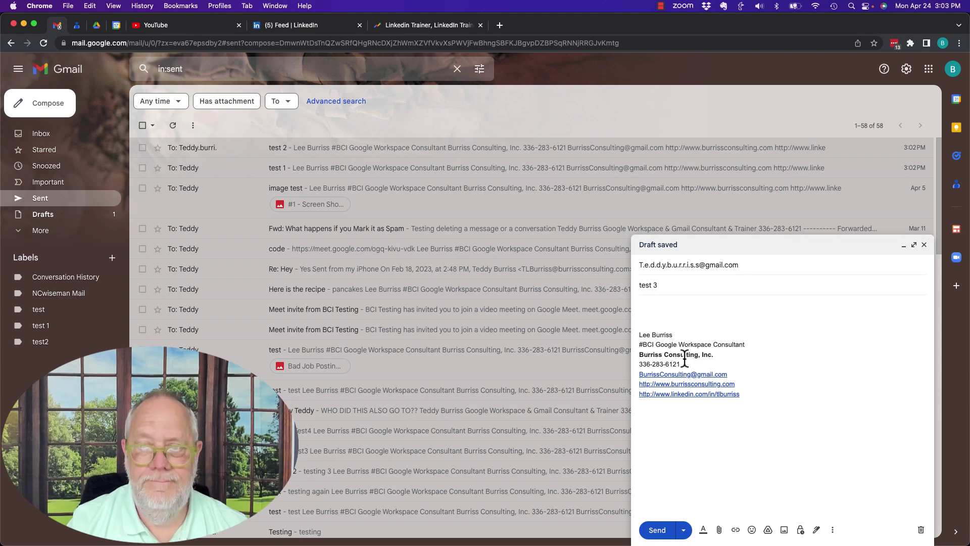
click(657, 530)
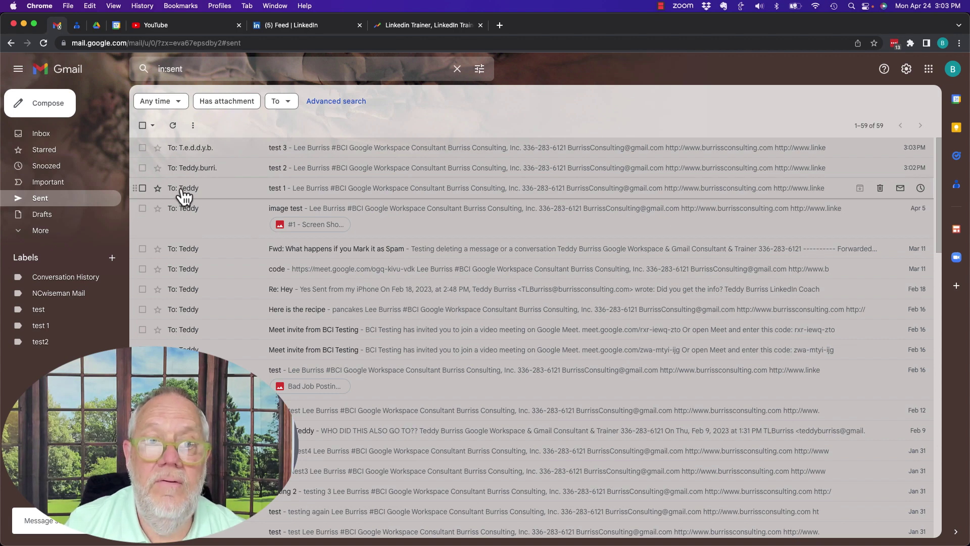
Check the recipient cards of test 3, test 2 and test 1, then list Chrome's profiles
mouse_move(184, 195)
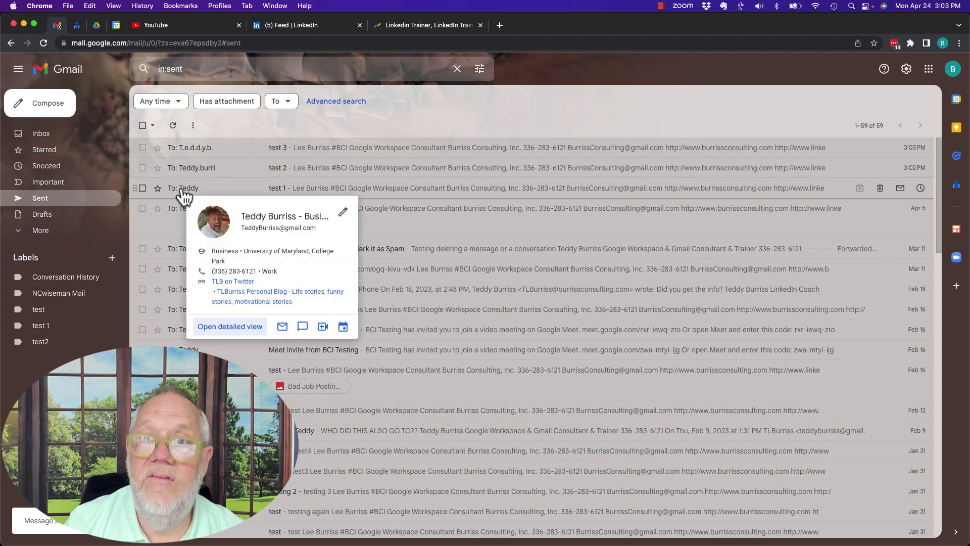
mouse_move(192, 177)
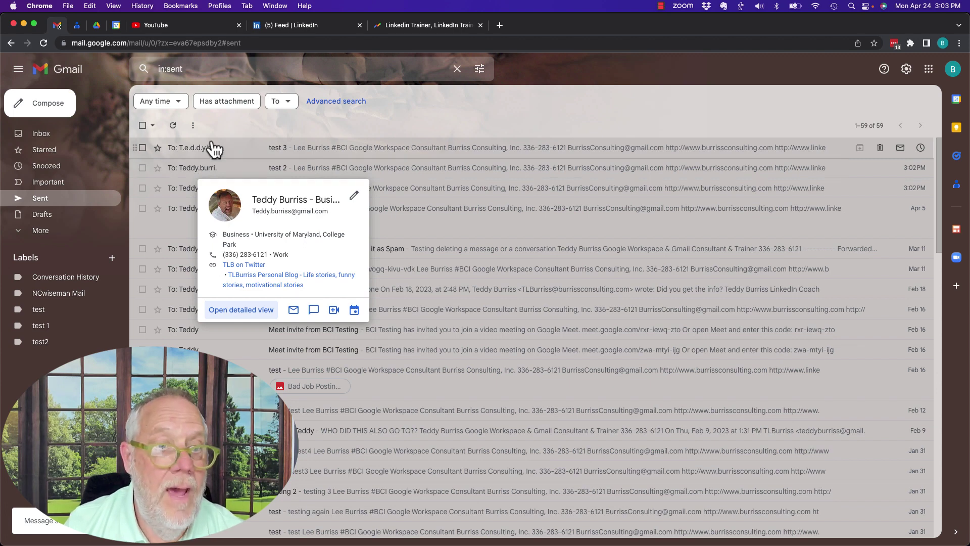
mouse_move(205, 154)
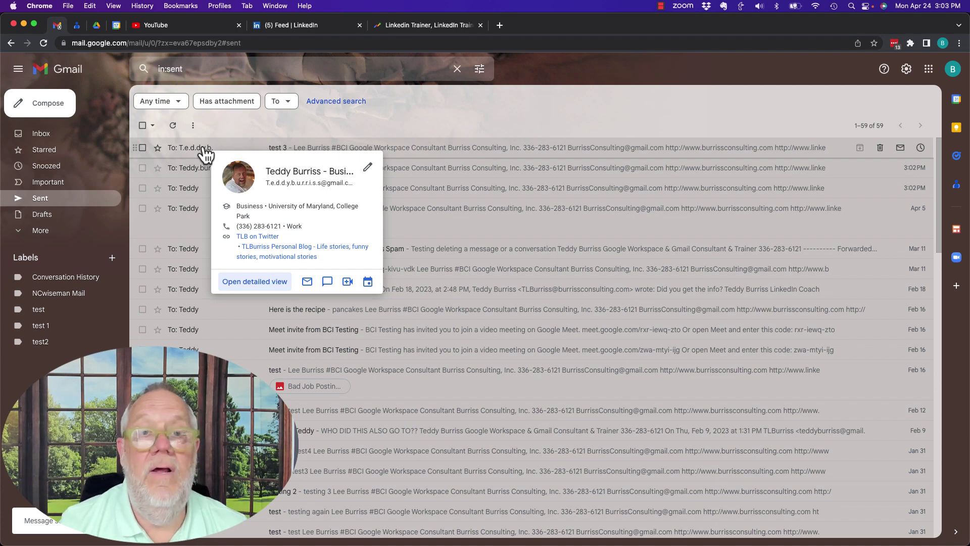
click(220, 5)
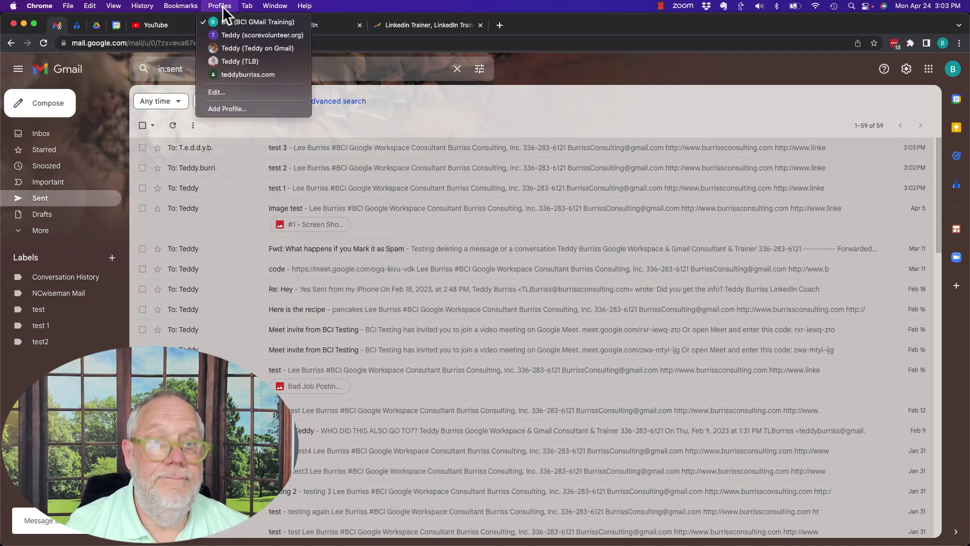
Switch to the personal Gmail profile and show test 1's recipient details
click(231, 48)
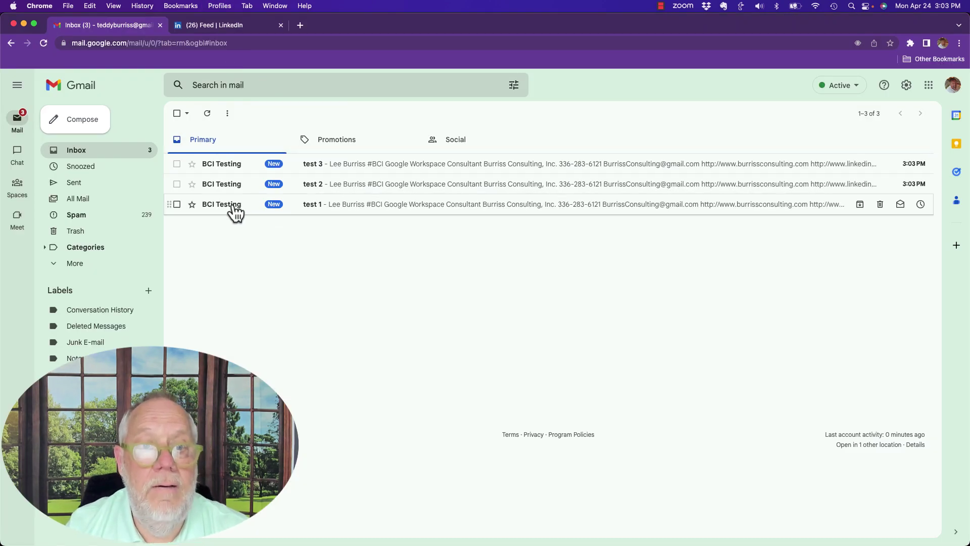
mouse_move(234, 208)
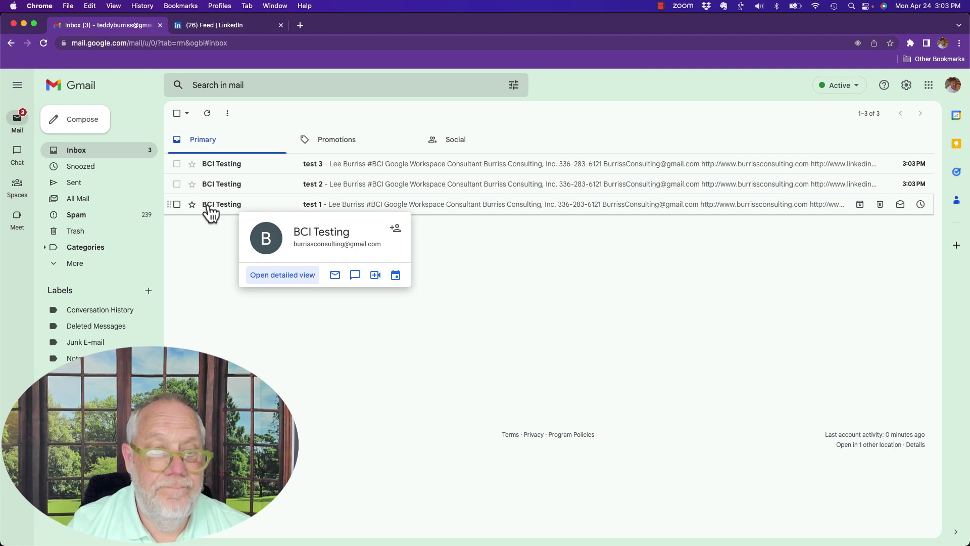
click(361, 205)
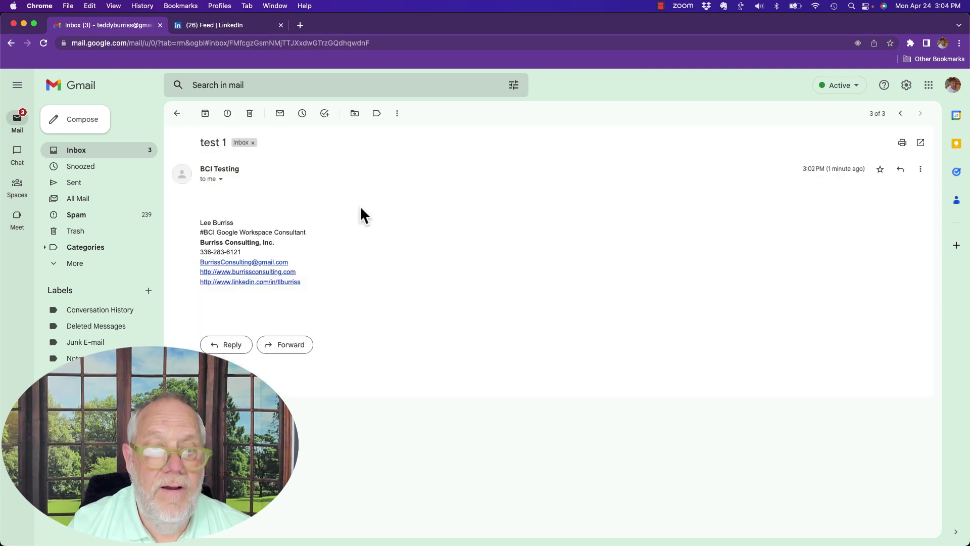
click(222, 180)
Check the recipient details of test 2 and test 3, confirming both dotted addresses arrived
mouse_move(356, 209)
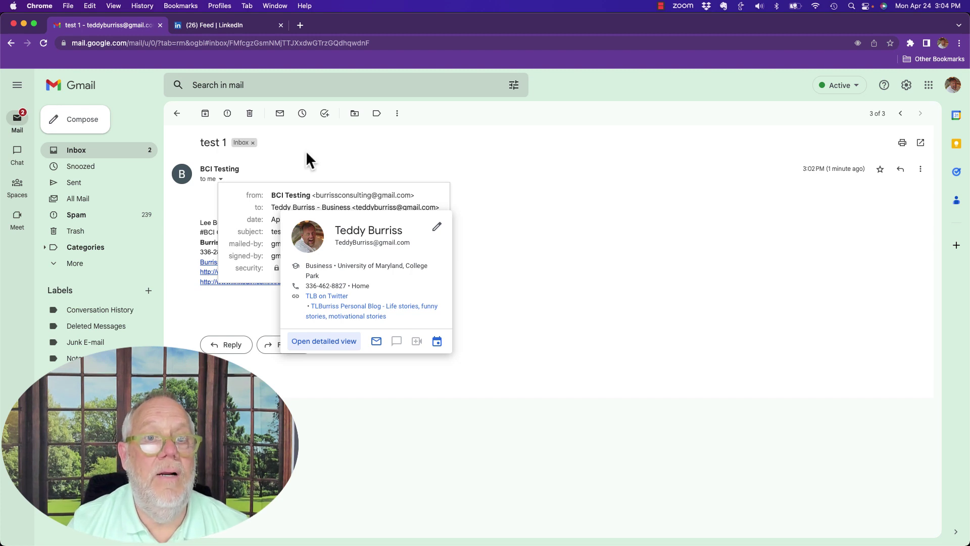
click(900, 113)
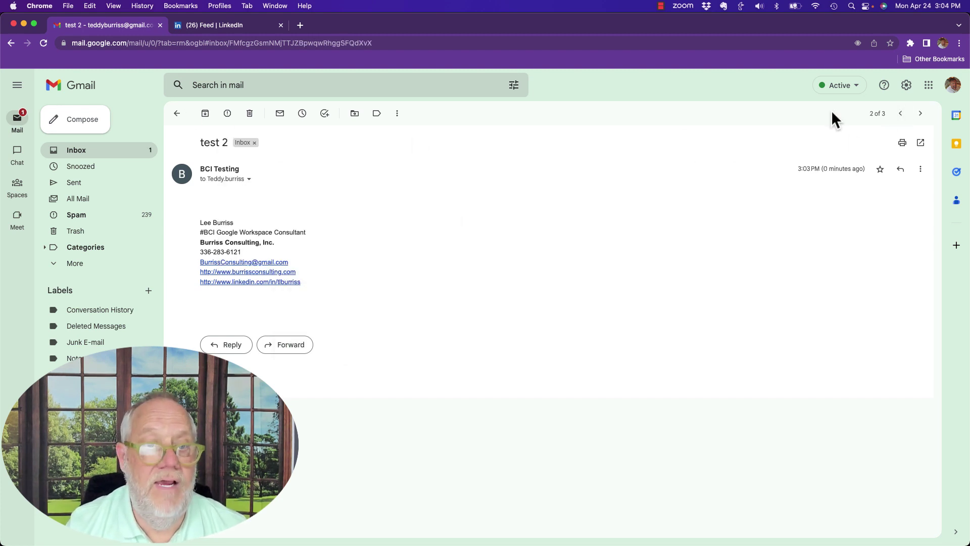
click(249, 179)
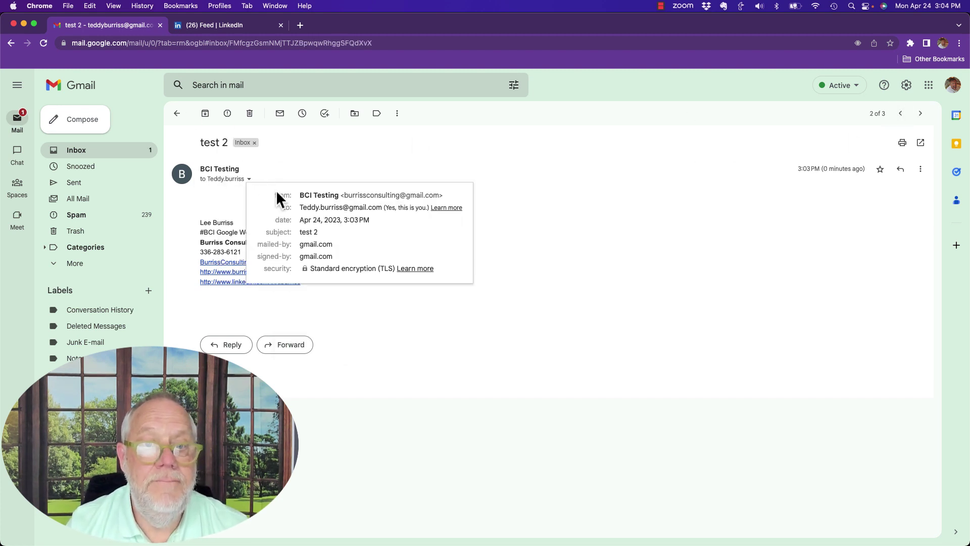
mouse_move(311, 208)
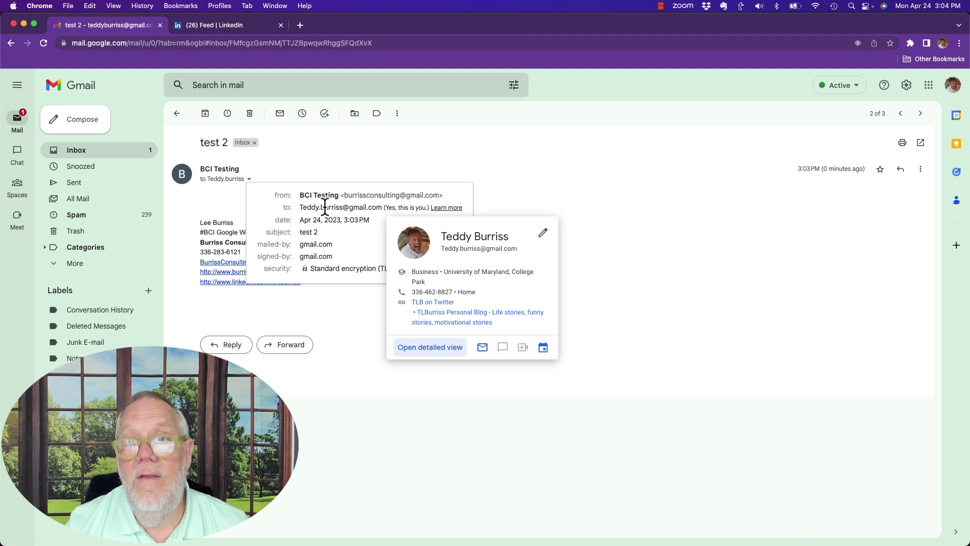
click(900, 114)
click(263, 179)
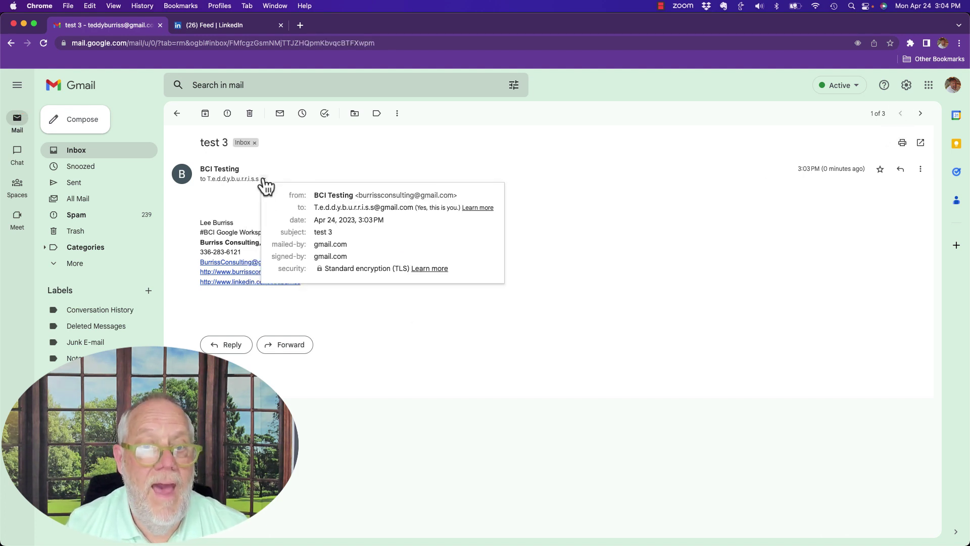
mouse_move(367, 207)
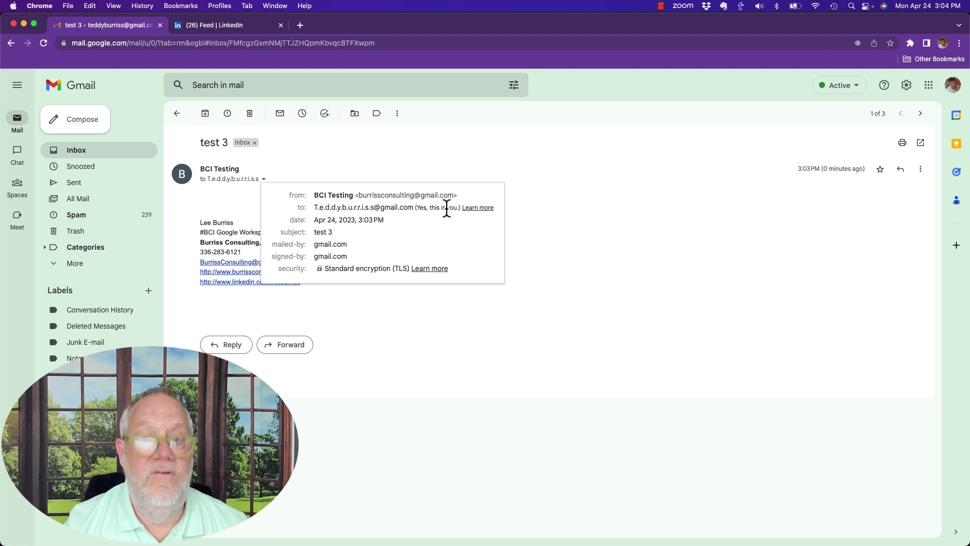
click(553, 205)
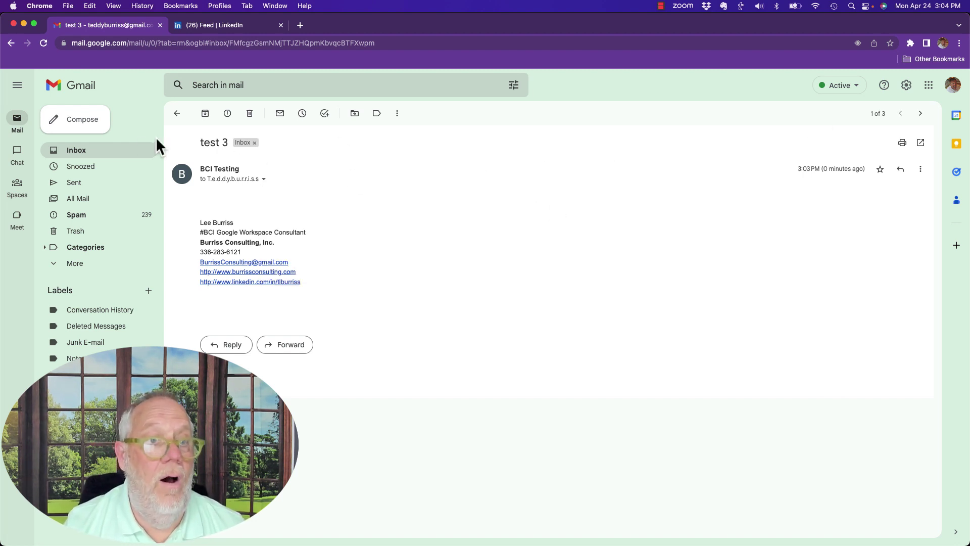
Send a 'test1' message to the contact's undotted Workspace address
click(95, 126)
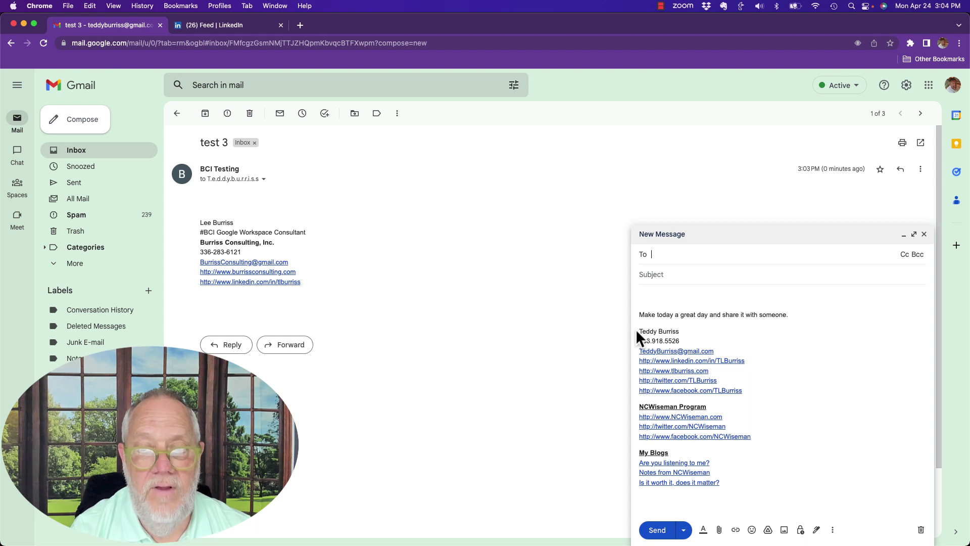
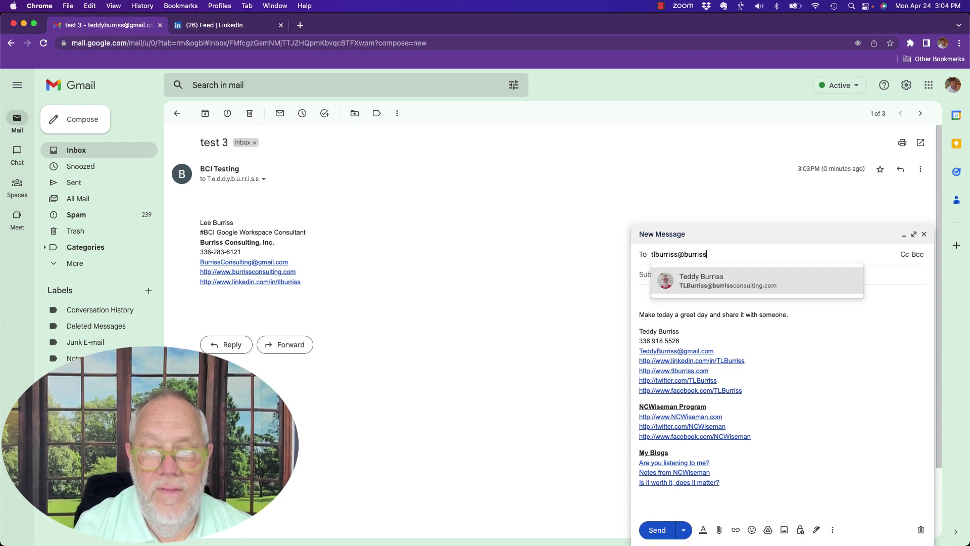
click(708, 283)
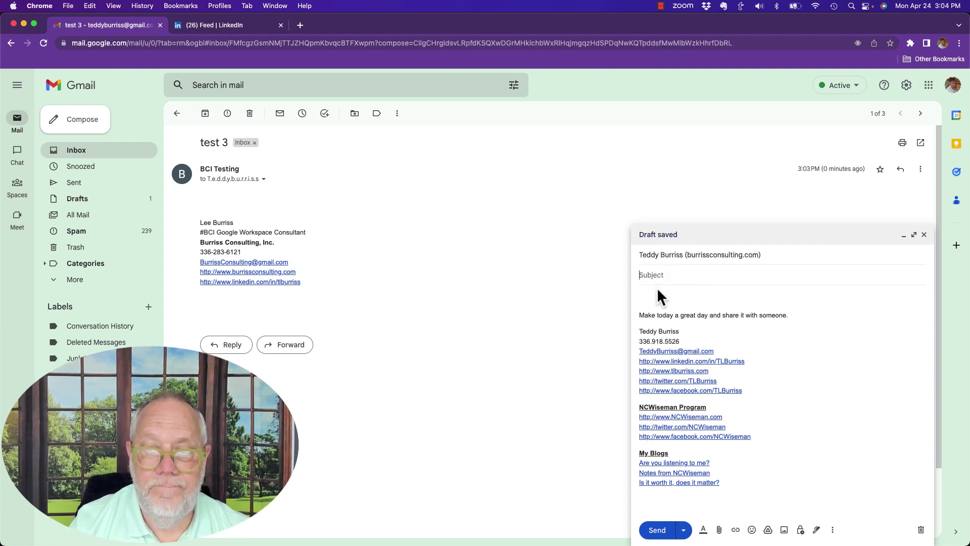
text(test1)
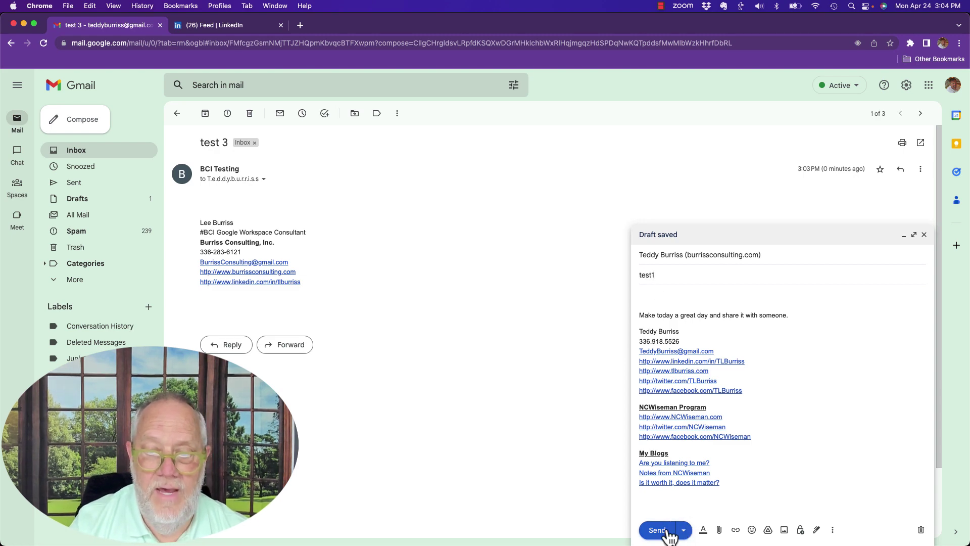
click(658, 530)
Send a 'test2' message to the Workspace address with a dot after the initials
click(90, 126)
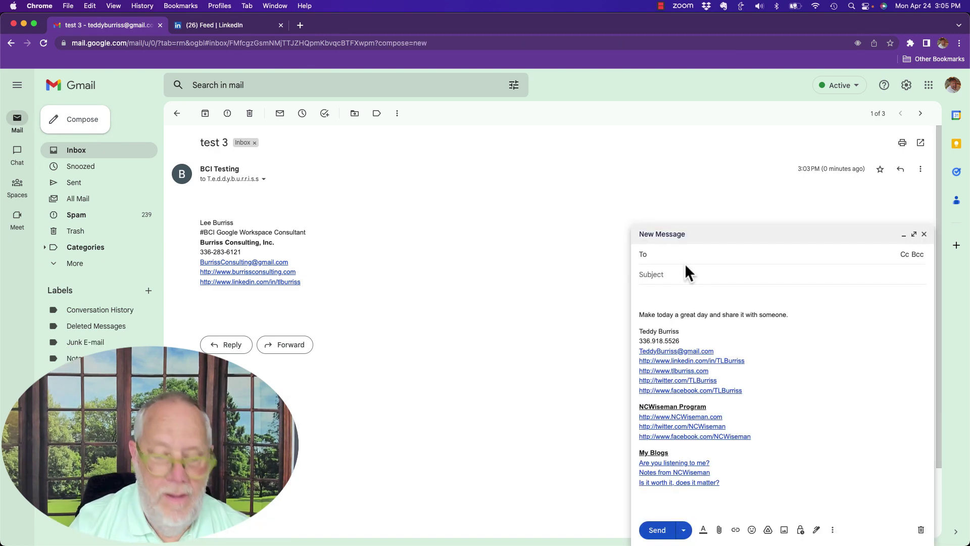
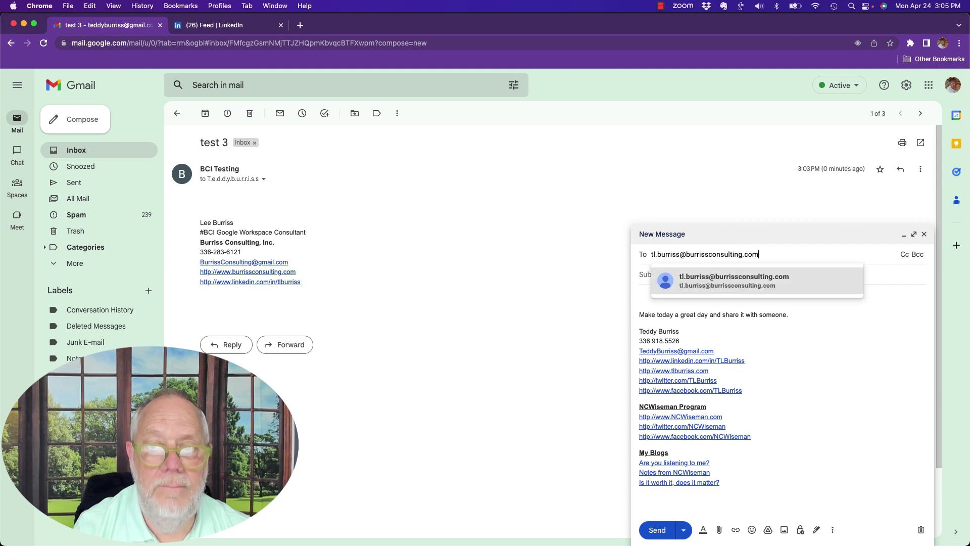
click(697, 282)
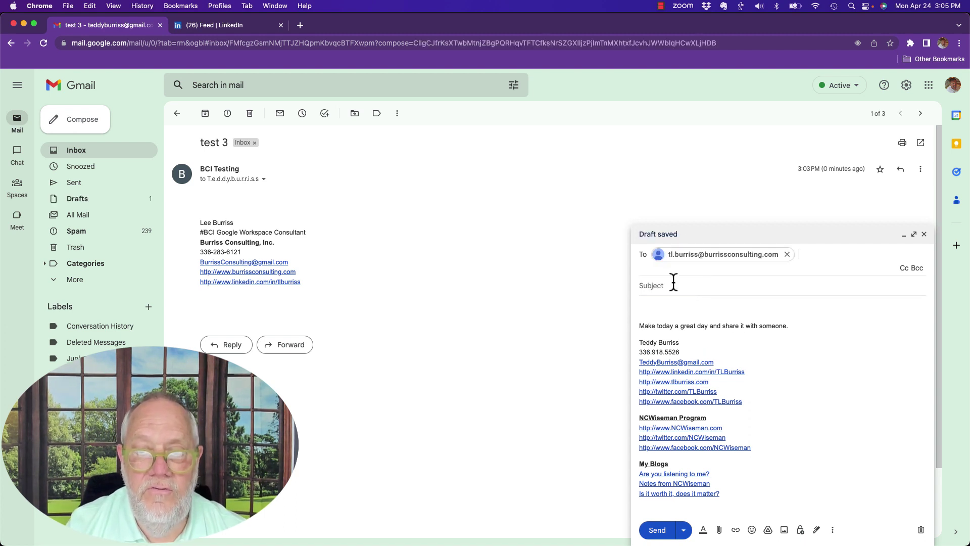
click(675, 283)
text(test2)
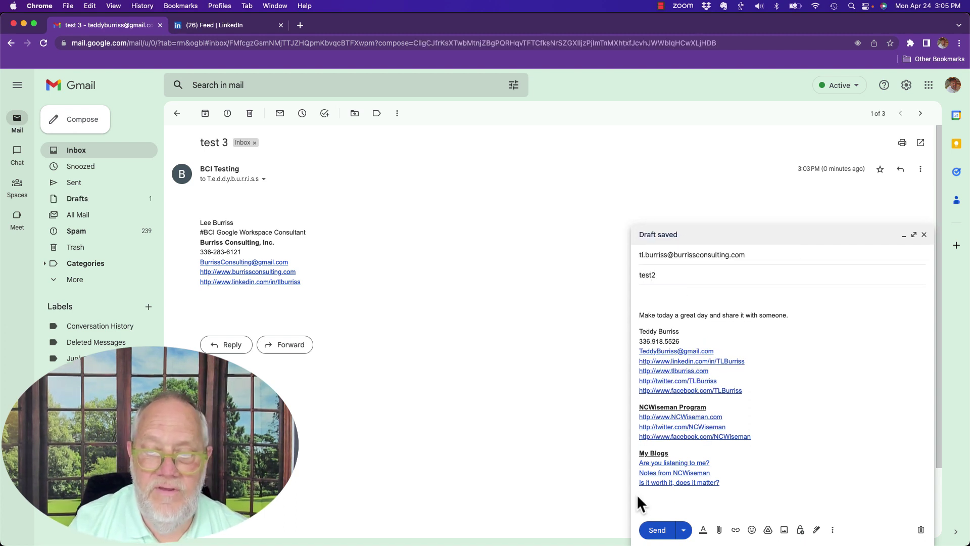
click(656, 530)
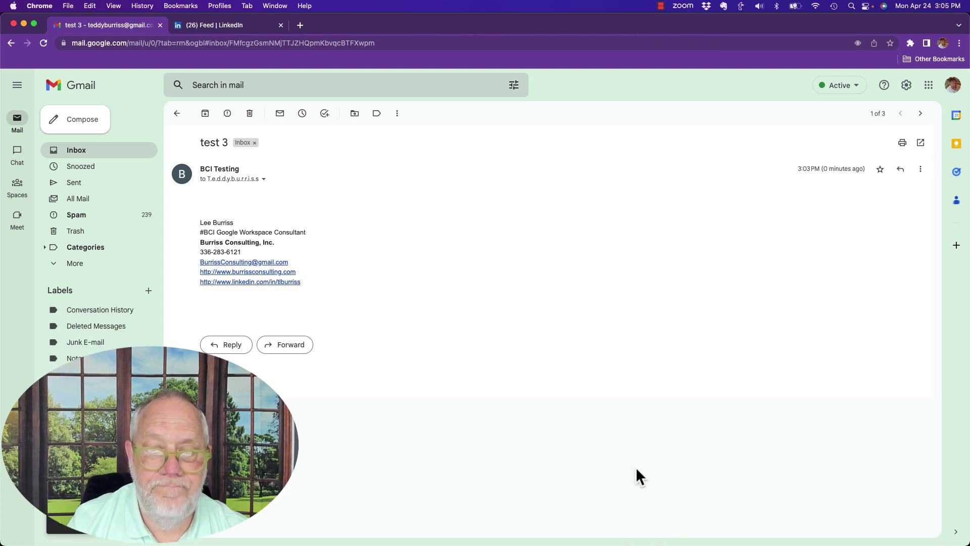
Send a 'test 3' message to the fully dotted Workspace address chosen from suggestions
click(86, 121)
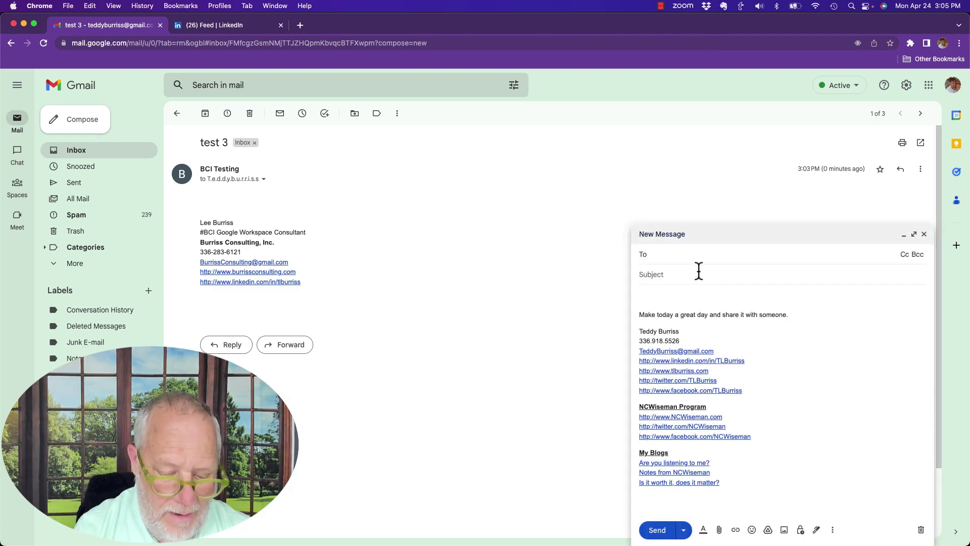
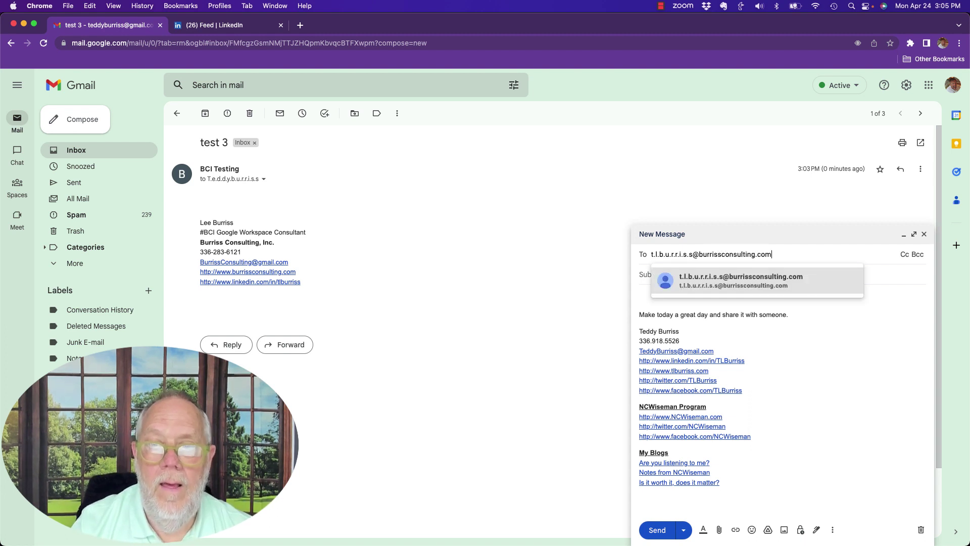
click(701, 288)
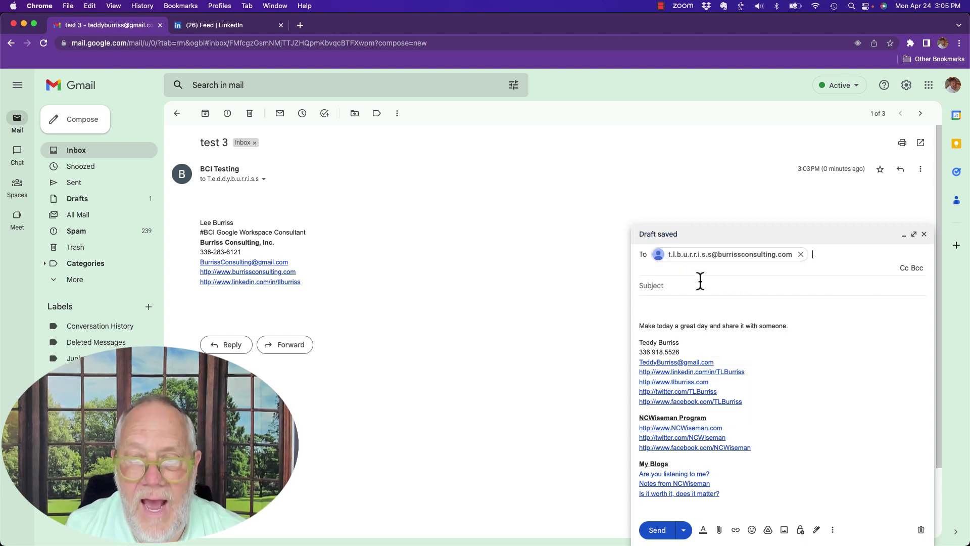
click(668, 286)
text(tst)
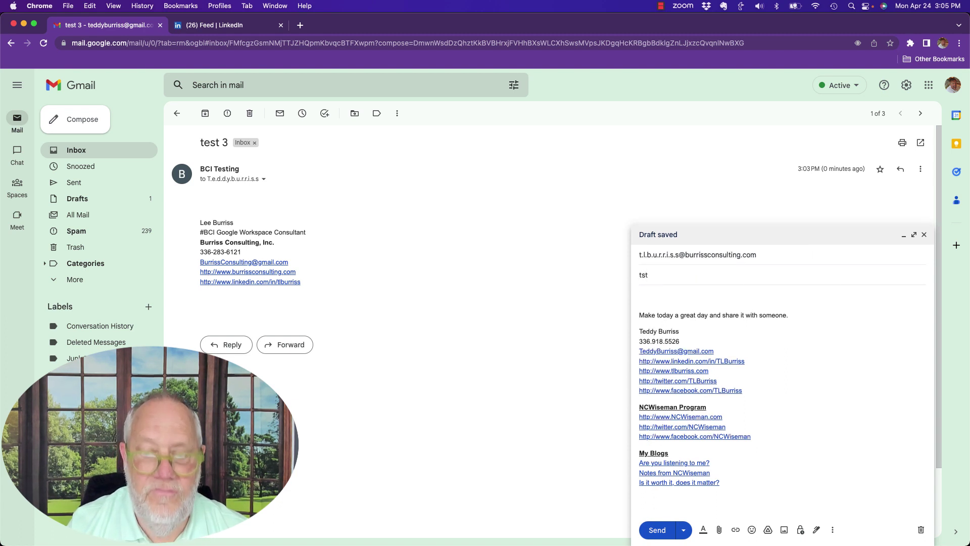
key(BackSpace)
text(est 3)
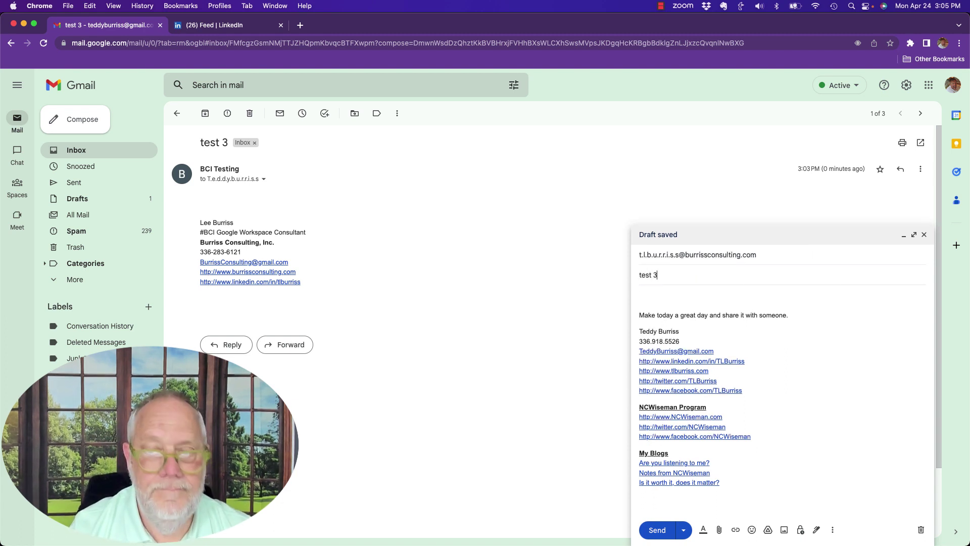
click(657, 530)
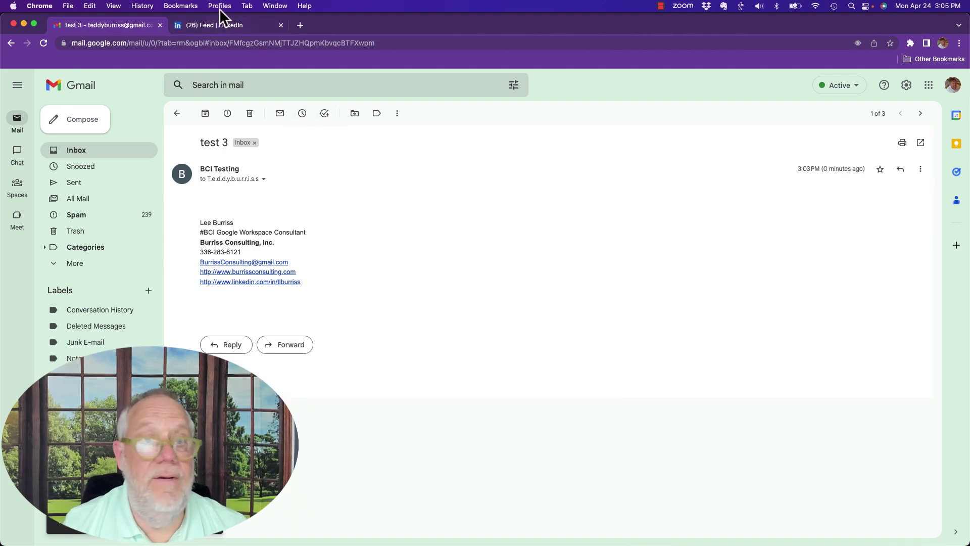
In the Workspace inbox, check the recipient details of test1 and test2
key(super+grave)
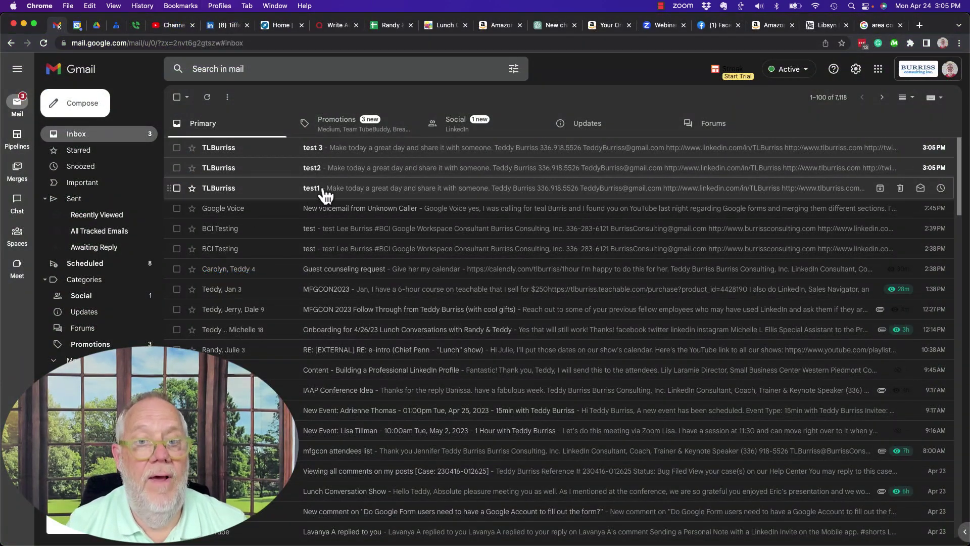
click(322, 188)
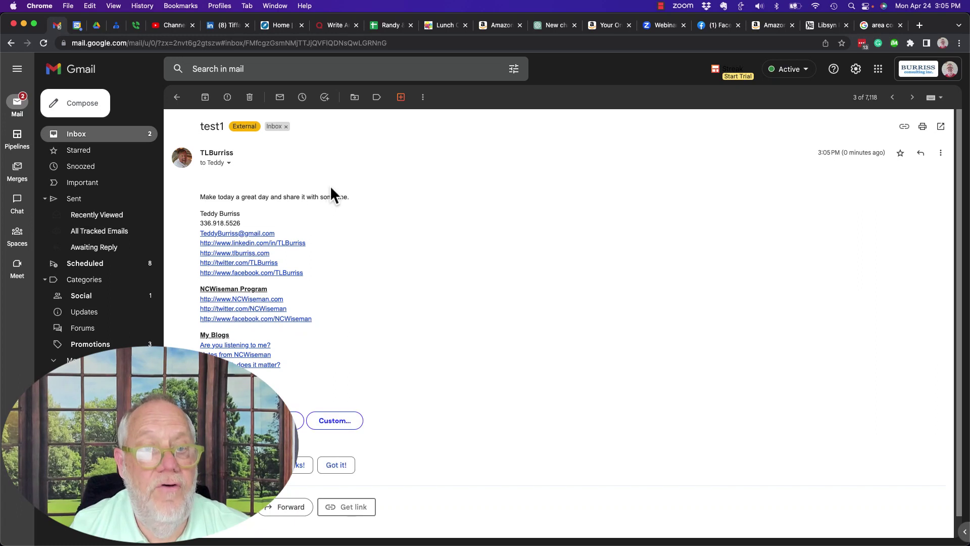
click(230, 164)
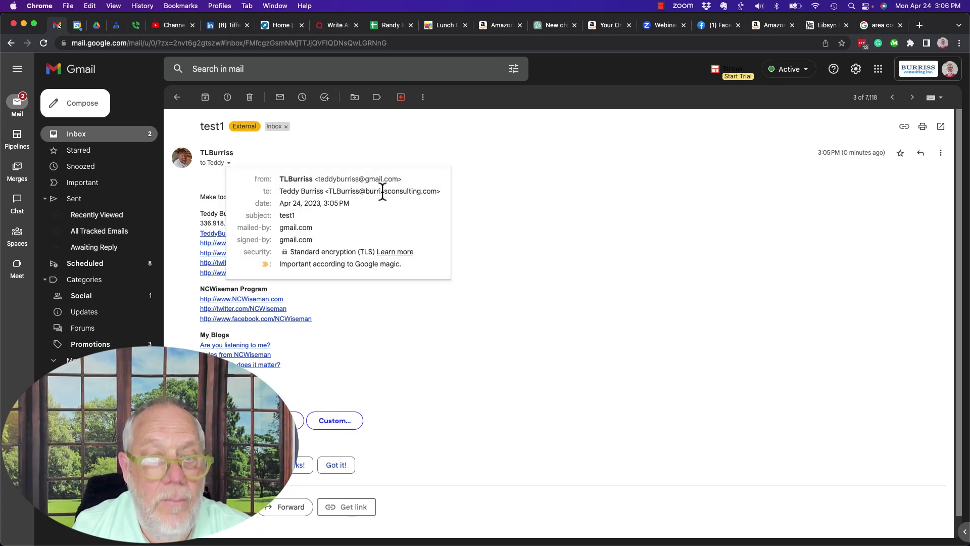
mouse_move(425, 191)
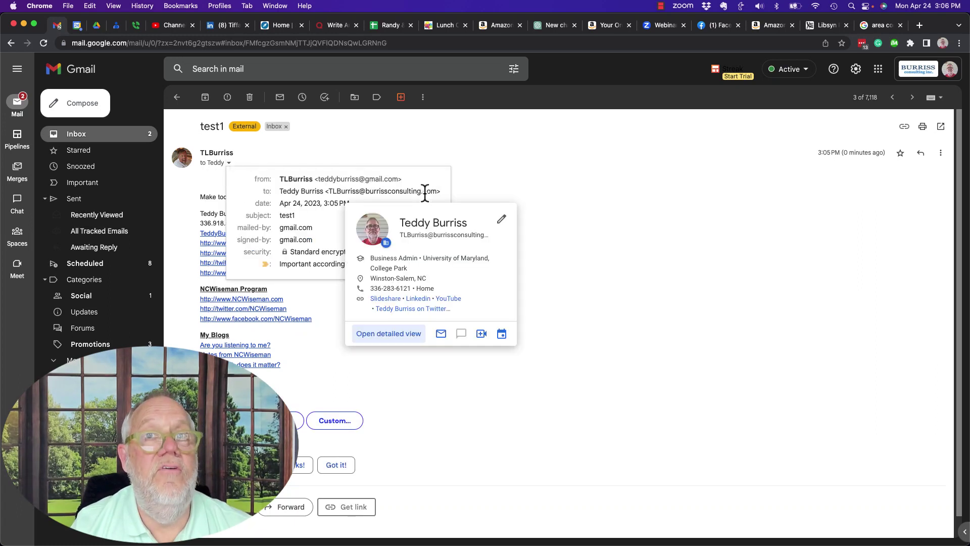
click(892, 97)
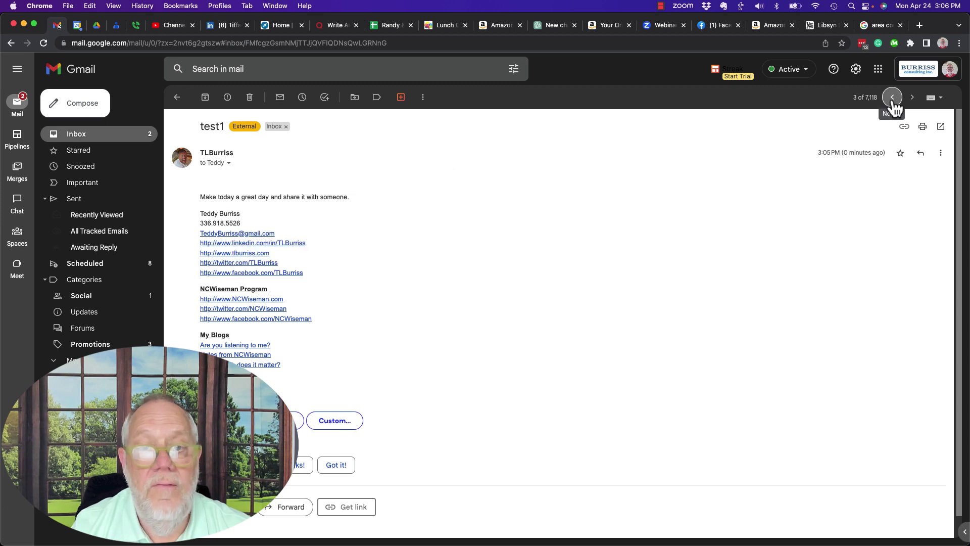
click(236, 163)
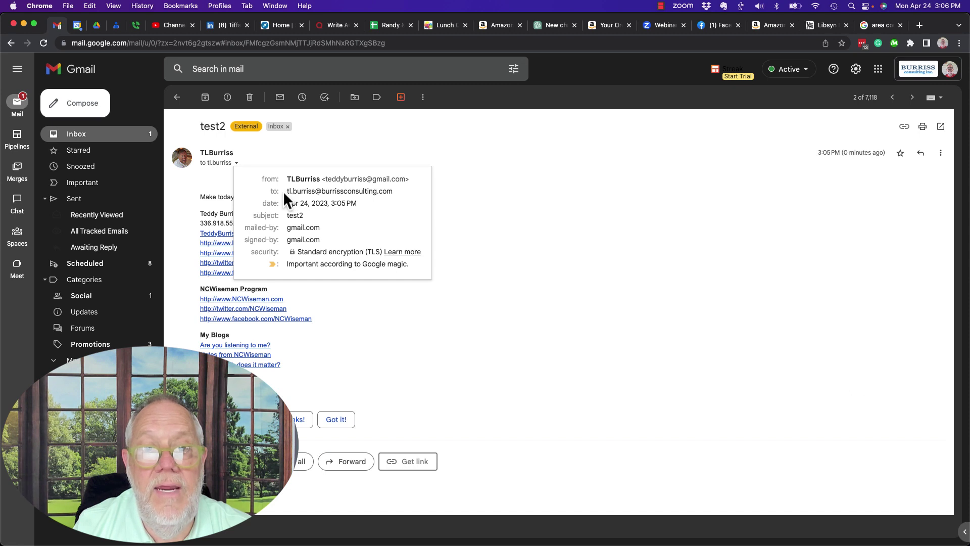
Open test 3 and confirm it reached the fully dotted business-domain address
mouse_move(296, 191)
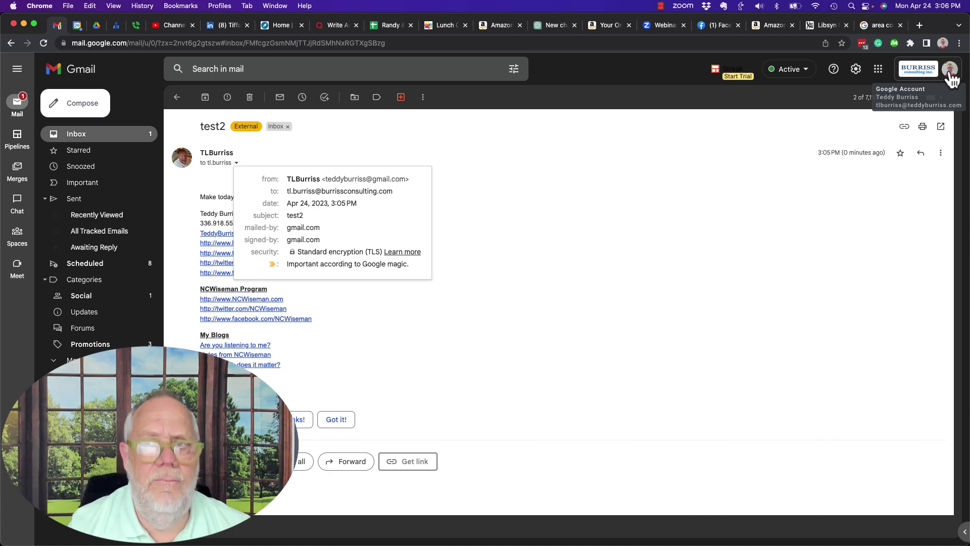
click(748, 197)
click(892, 98)
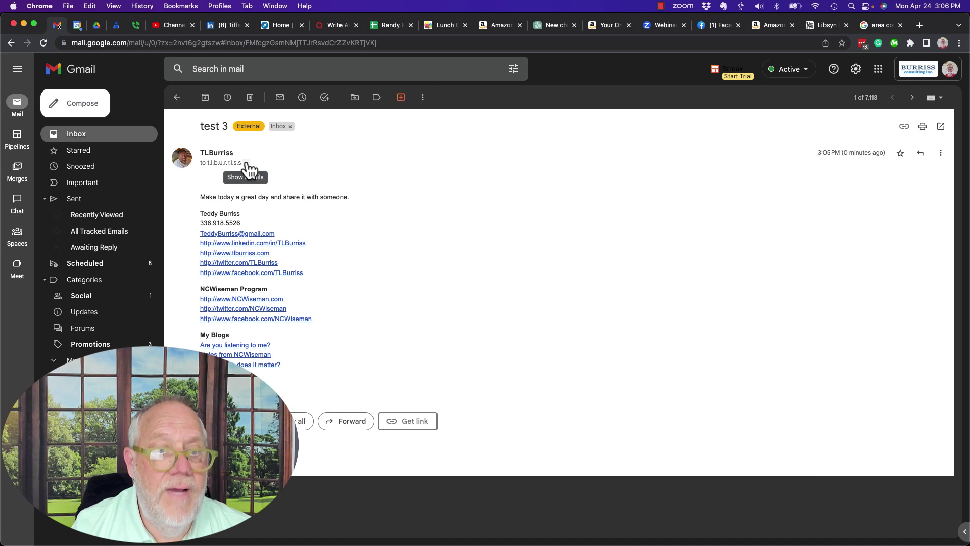
click(246, 164)
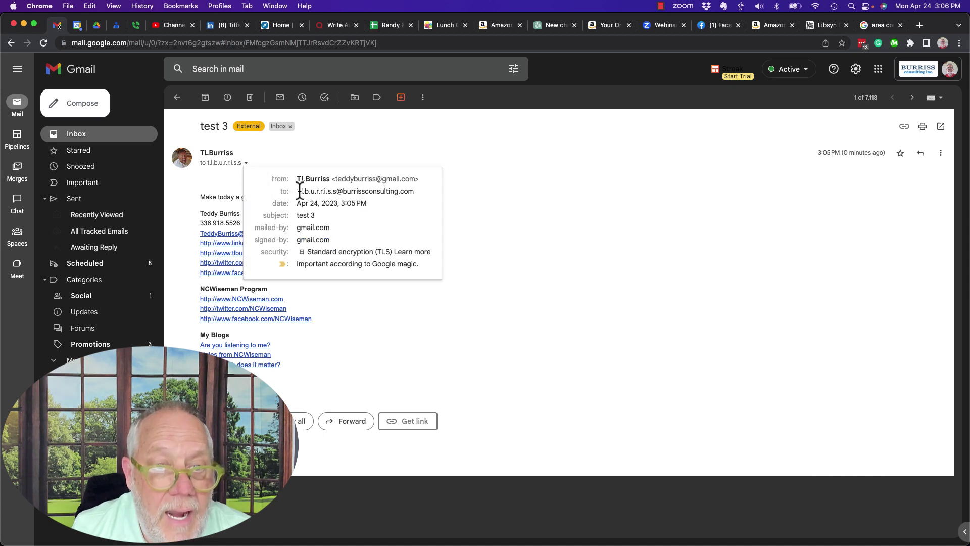
mouse_move(326, 191)
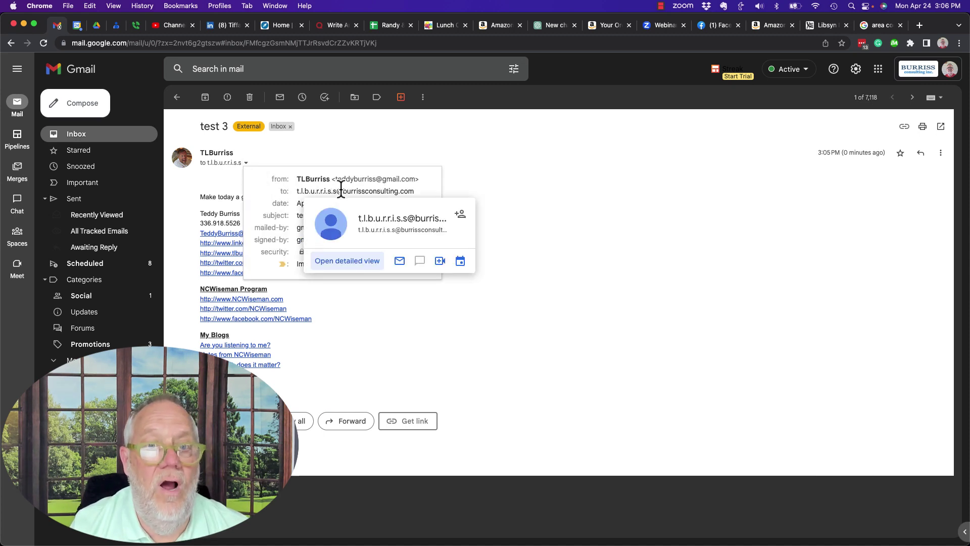